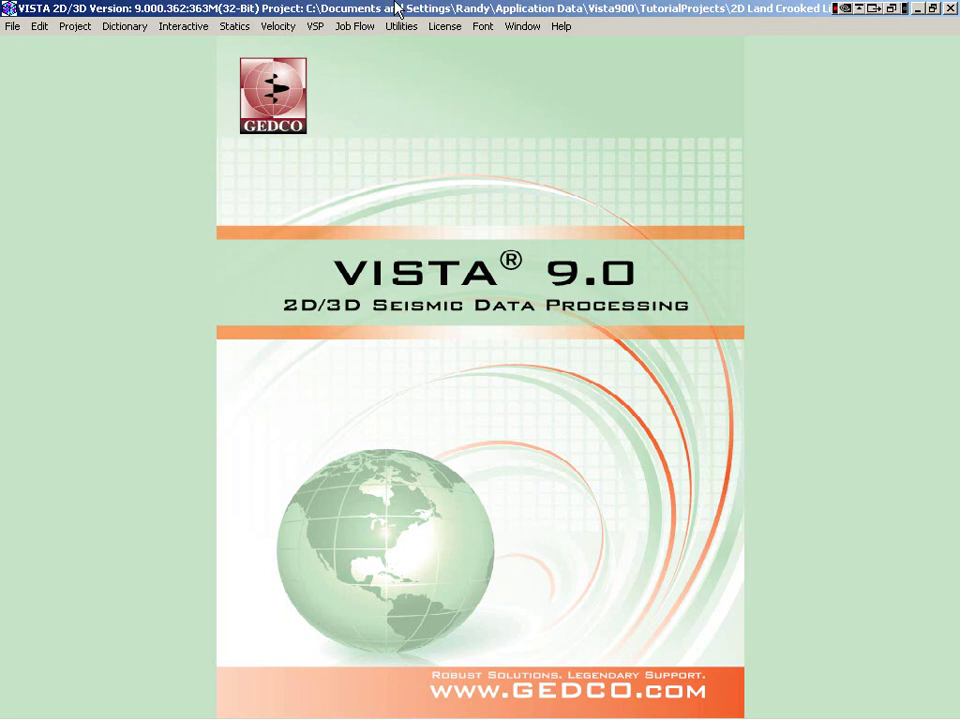
# Review the migration velocity file settings in the M6_vmig100 flow's PreKirch module
pyautogui.click(205, 29)
pyautogui.moveTo(278, 27)
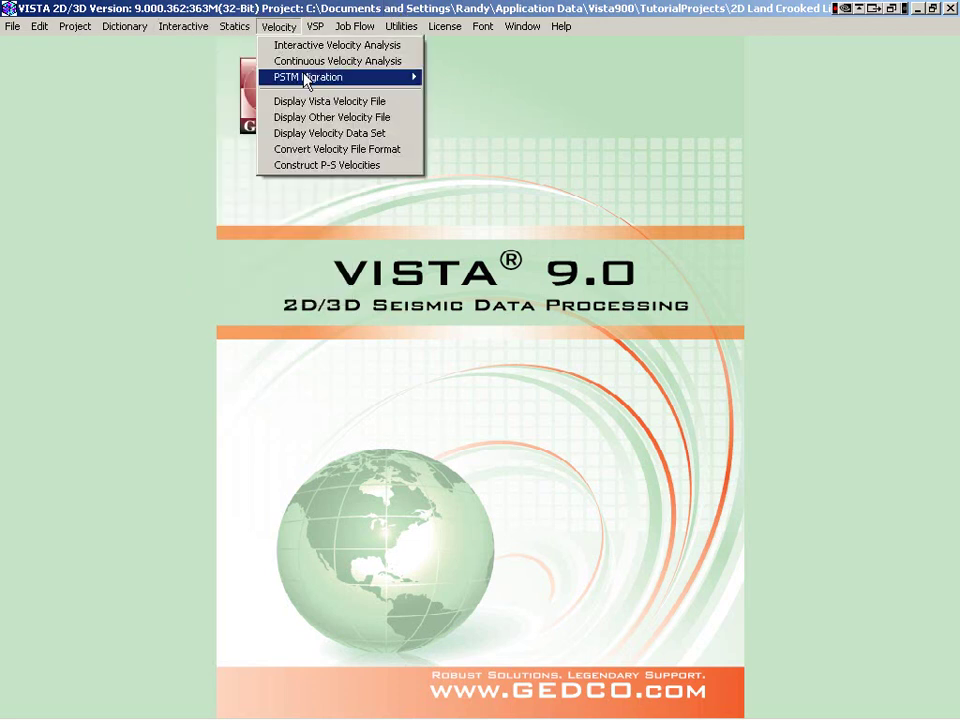
pyautogui.moveTo(305, 80)
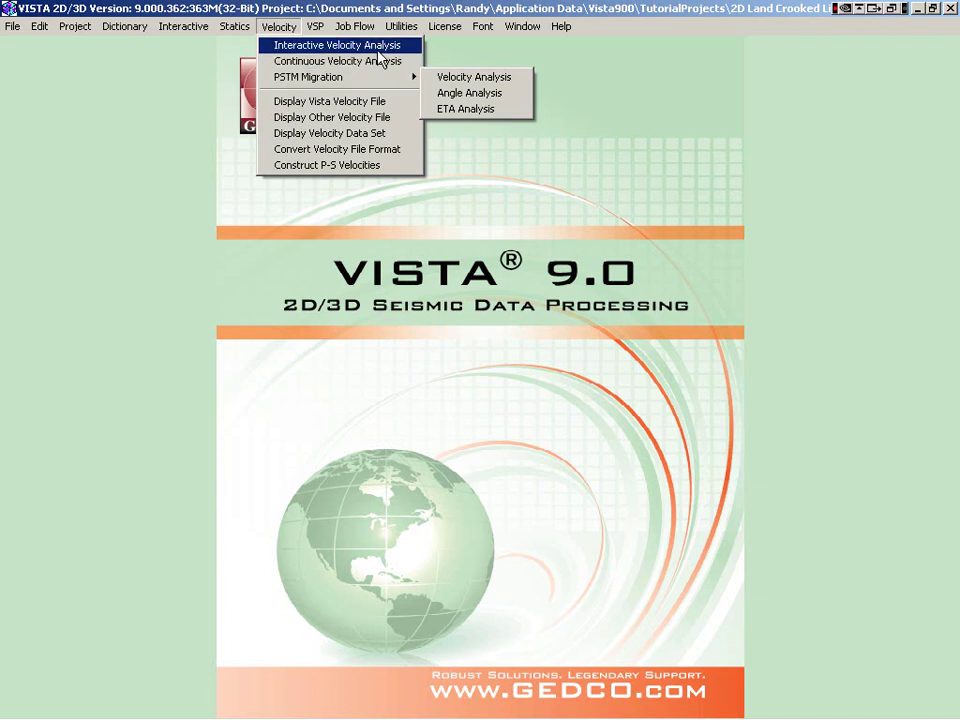
pyautogui.moveTo(356, 26)
pyautogui.click(354, 74)
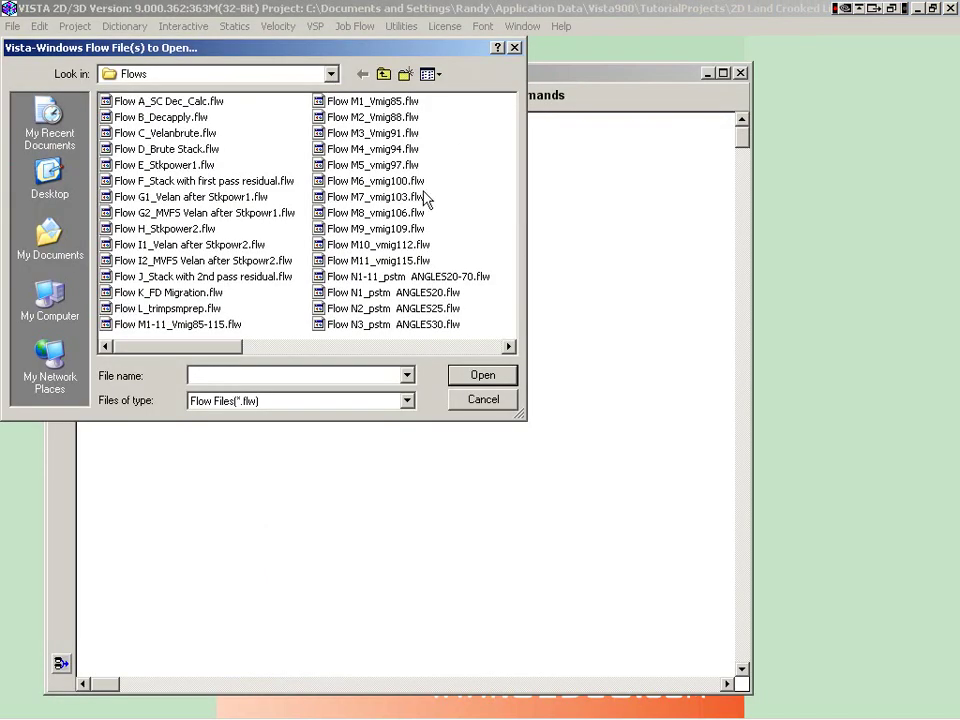
pyautogui.doubleClick(375, 181)
pyautogui.doubleClick(150, 175)
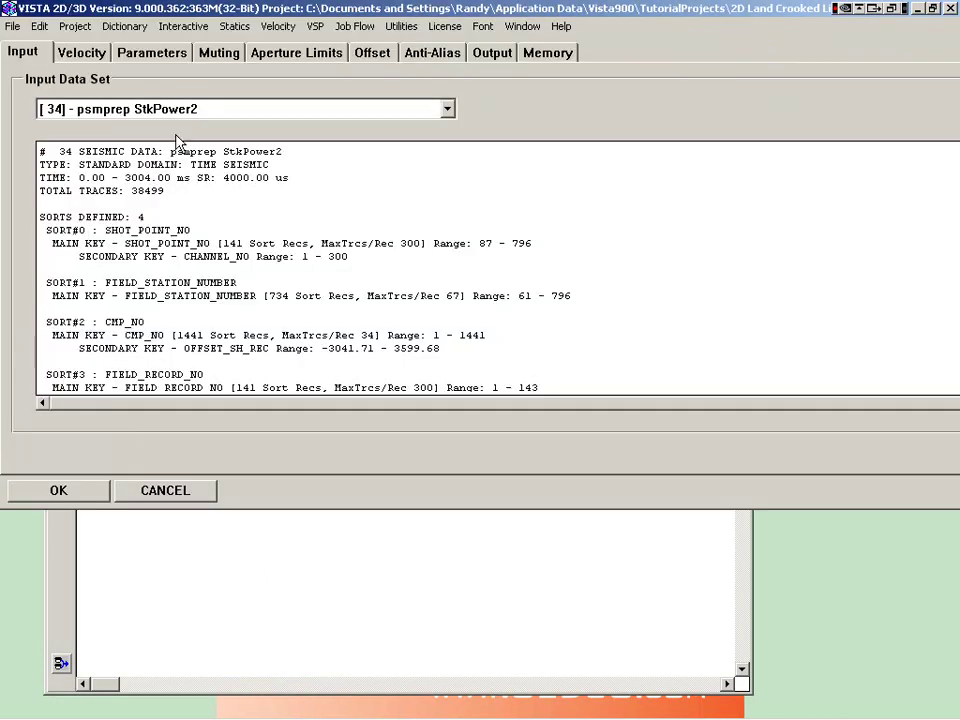
pyautogui.click(82, 56)
pyautogui.click(170, 492)
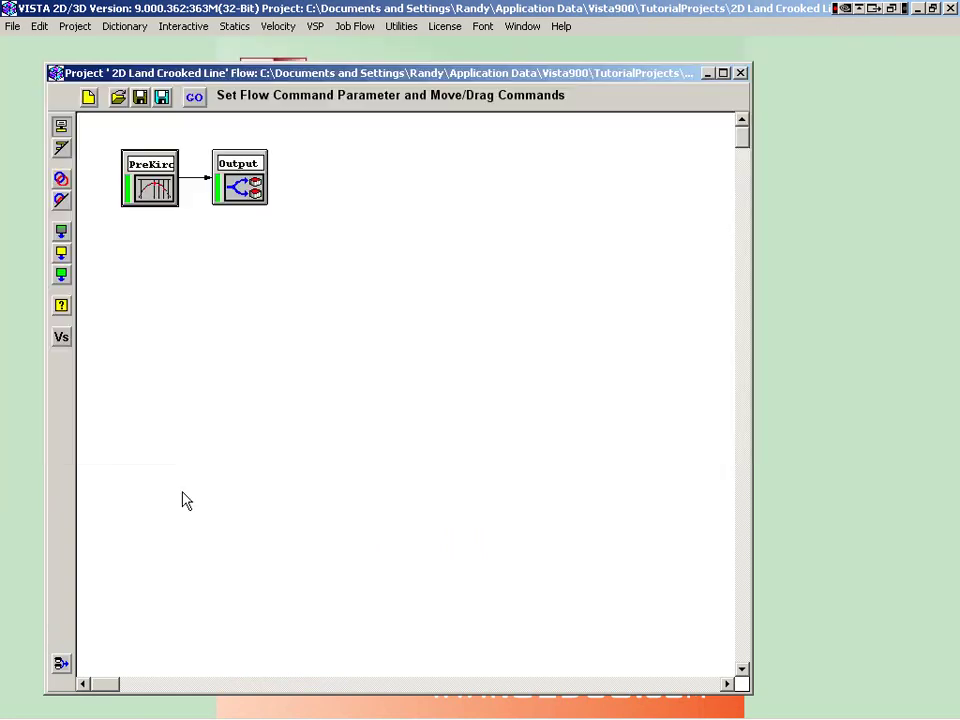
pyautogui.doubleClick(57, 77)
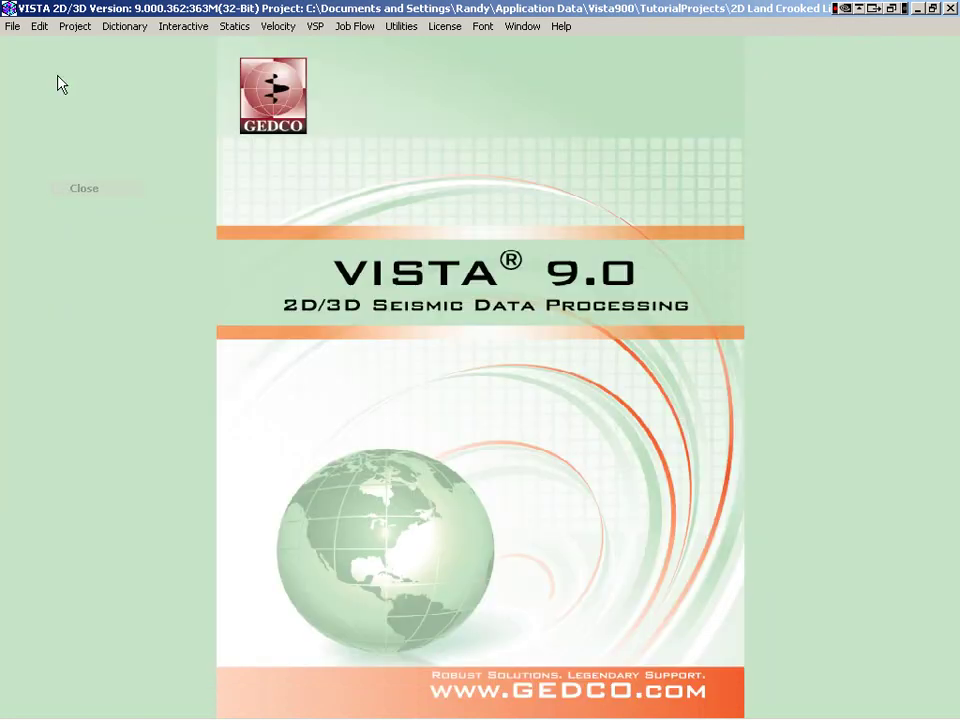
# Start PSTM migration velocity analysis on datasets 35–46 (PSTM 85% to 115%)
pyautogui.click(280, 28)
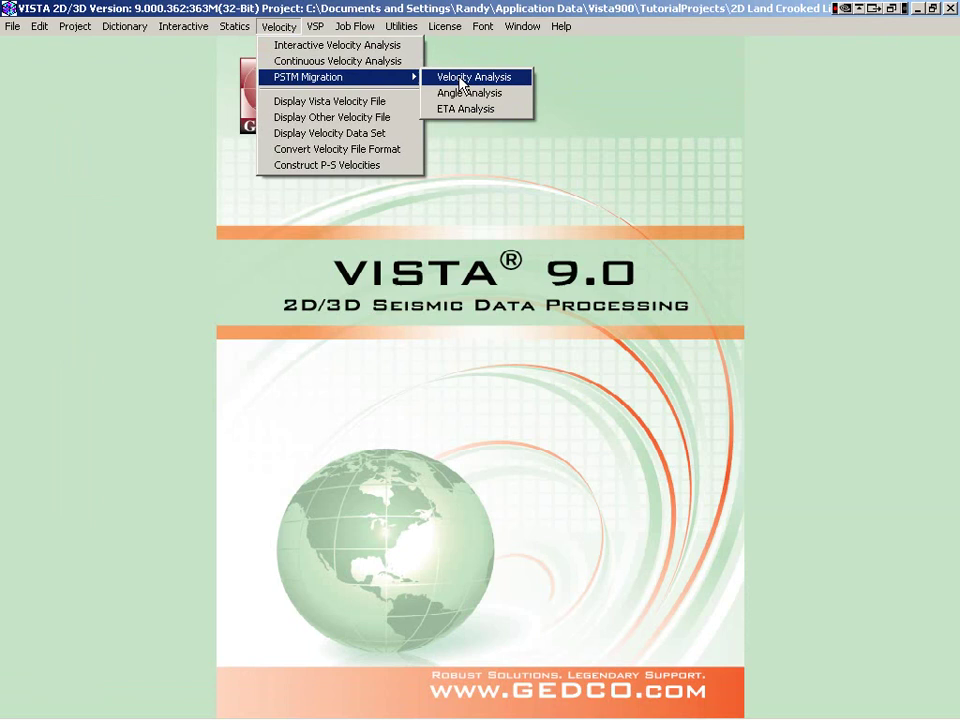
pyautogui.click(462, 80)
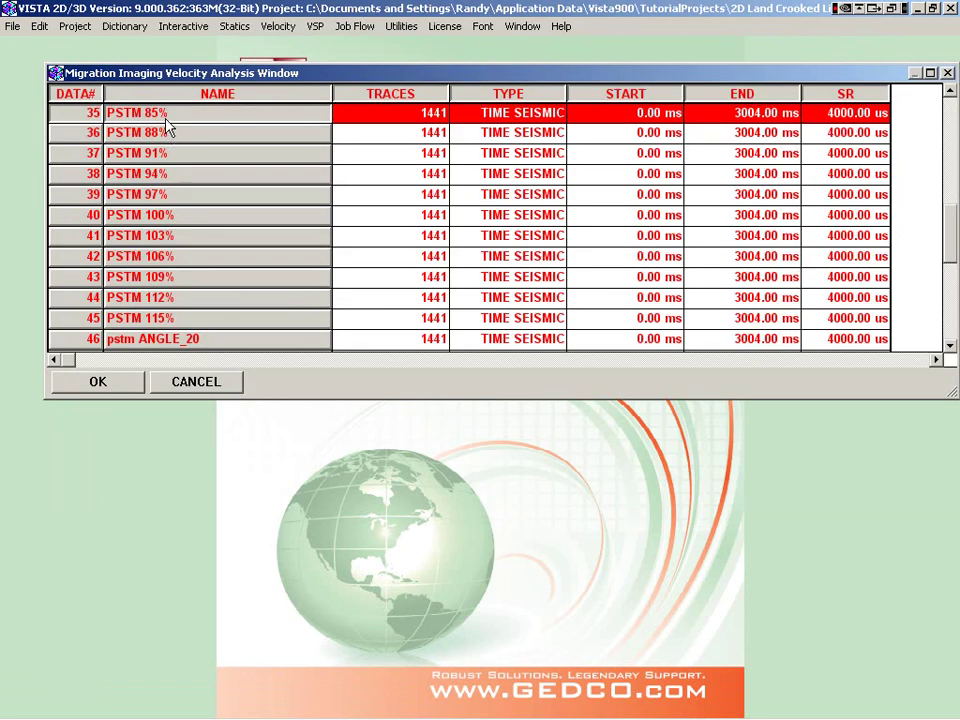
pyautogui.keyDown('shift'); pyautogui.click(193, 323); pyautogui.keyUp('shift')
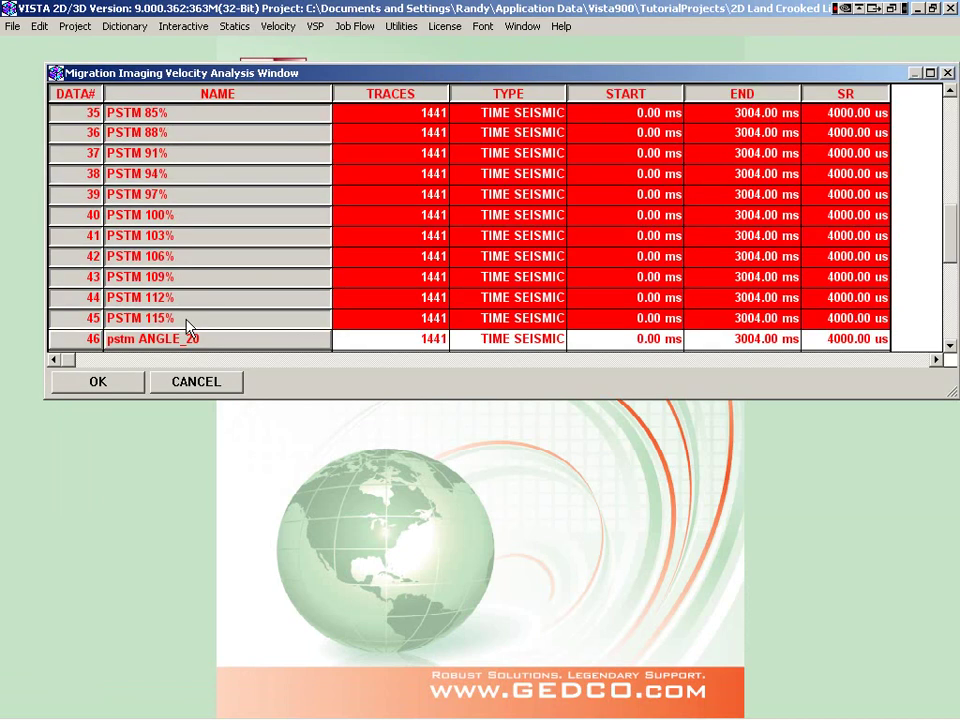
pyautogui.click(116, 384)
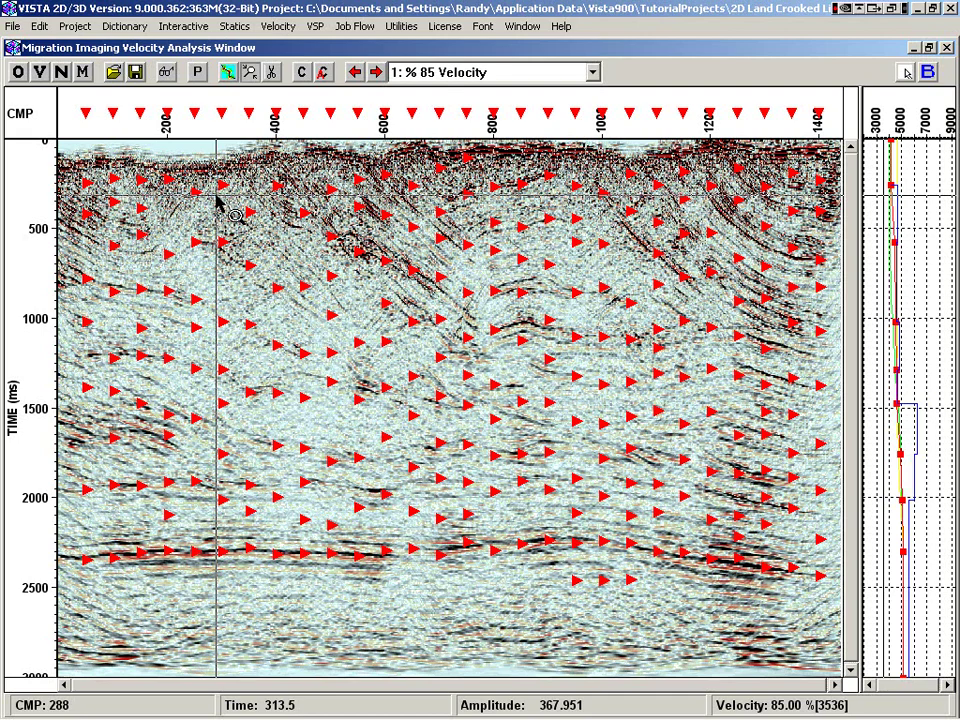
# Keep the 85% velocity panel and zoom into CMPs 500–950, 400–1600 ms
pyautogui.click(461, 78)
pyautogui.click(461, 87)
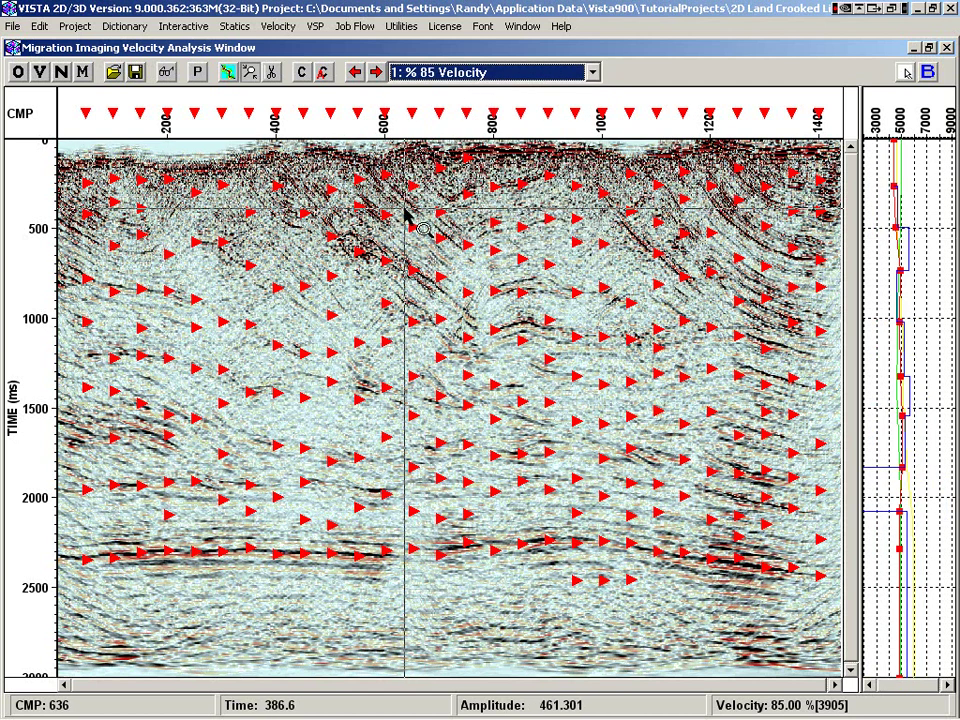
pyautogui.moveTo(318, 205); pyautogui.dragTo(561, 386)
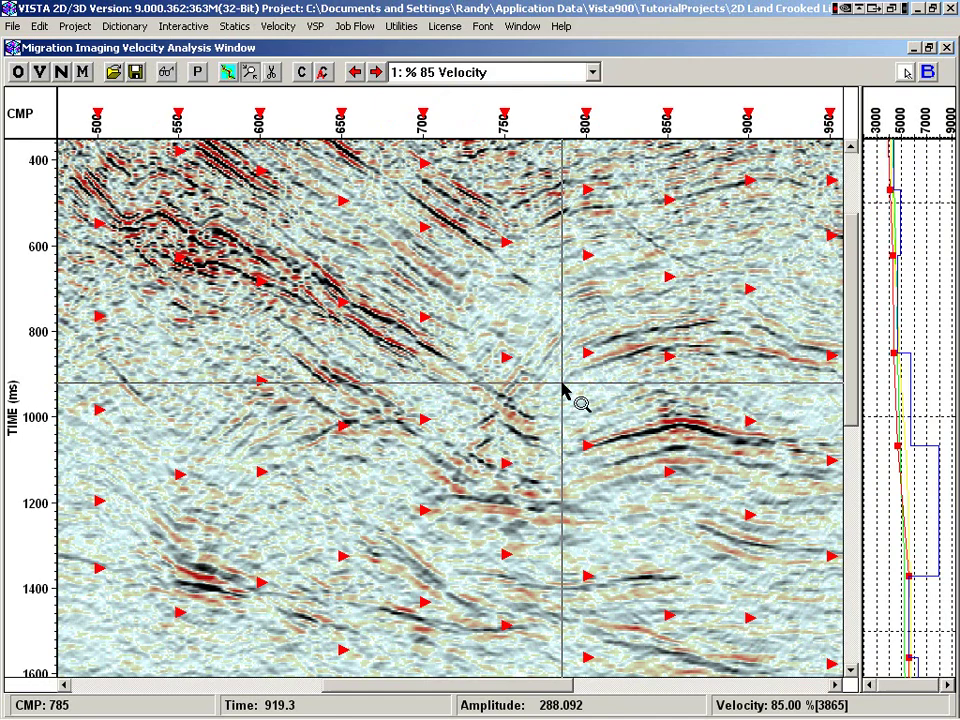
# Step forward through the velocity panels, back to 97%, then on to 100%
pyautogui.click(375, 72)
pyautogui.click(375, 72)
pyautogui.click(375, 72)
pyautogui.click(375, 72)
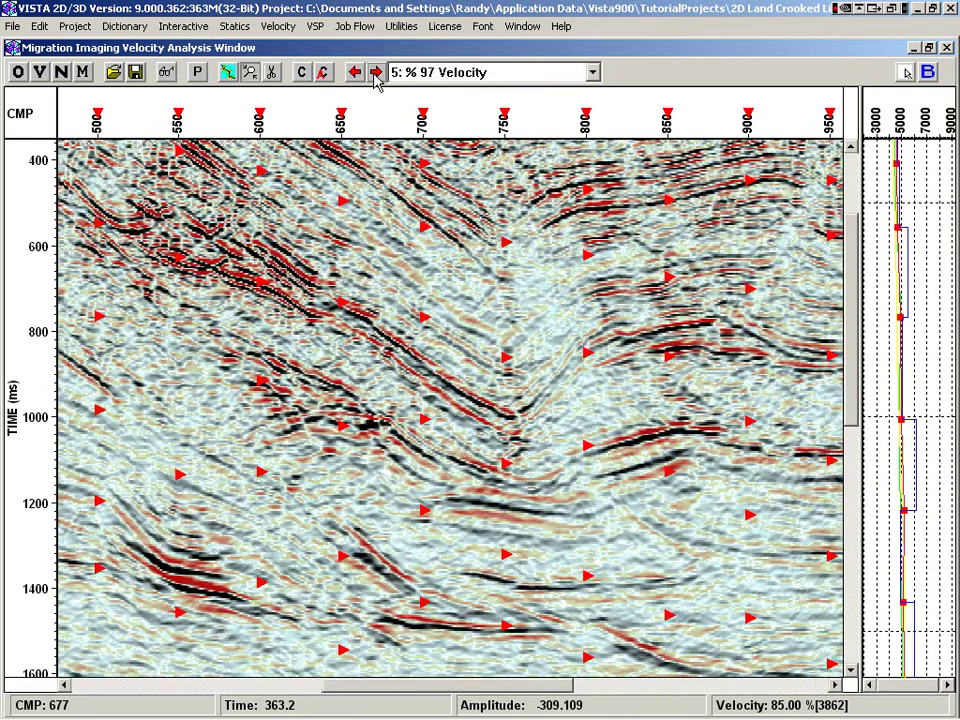
pyautogui.click(375, 72)
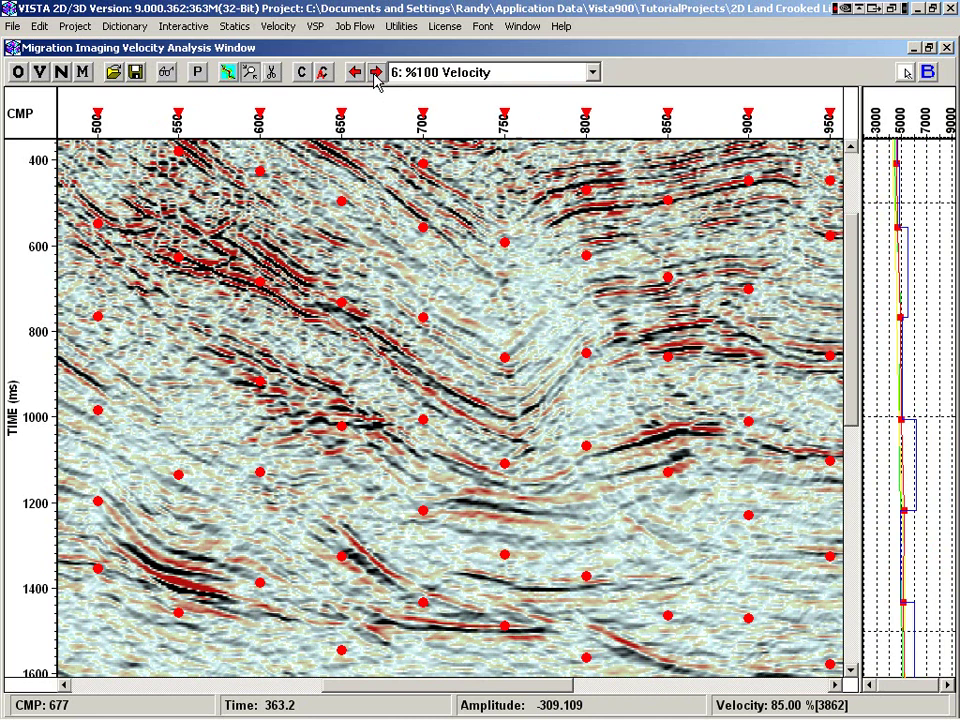
pyautogui.click(354, 74)
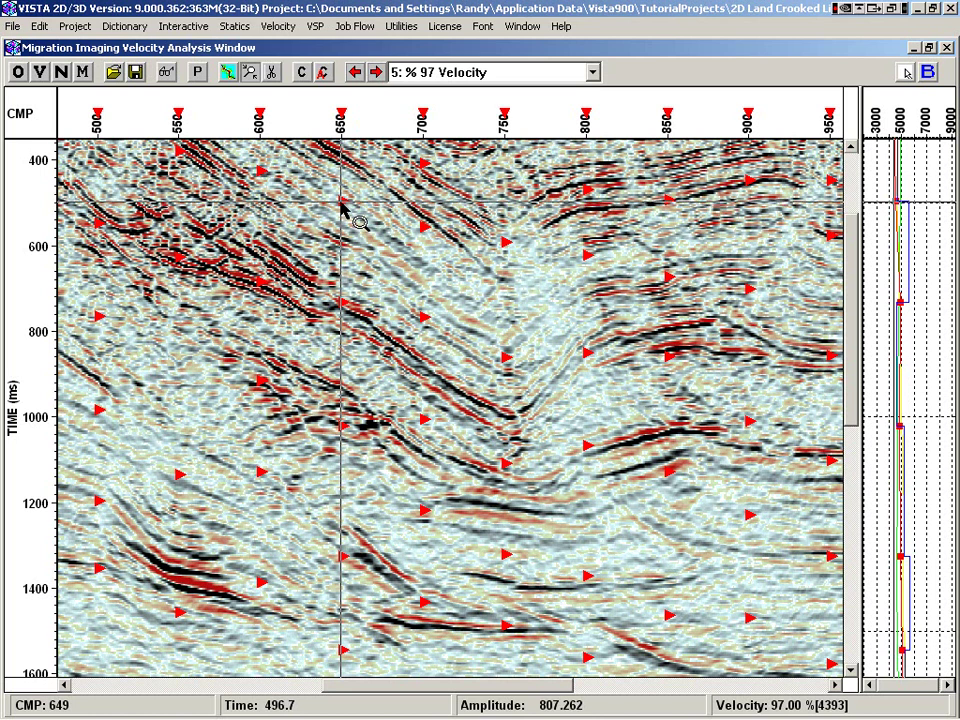
pyautogui.click(375, 73)
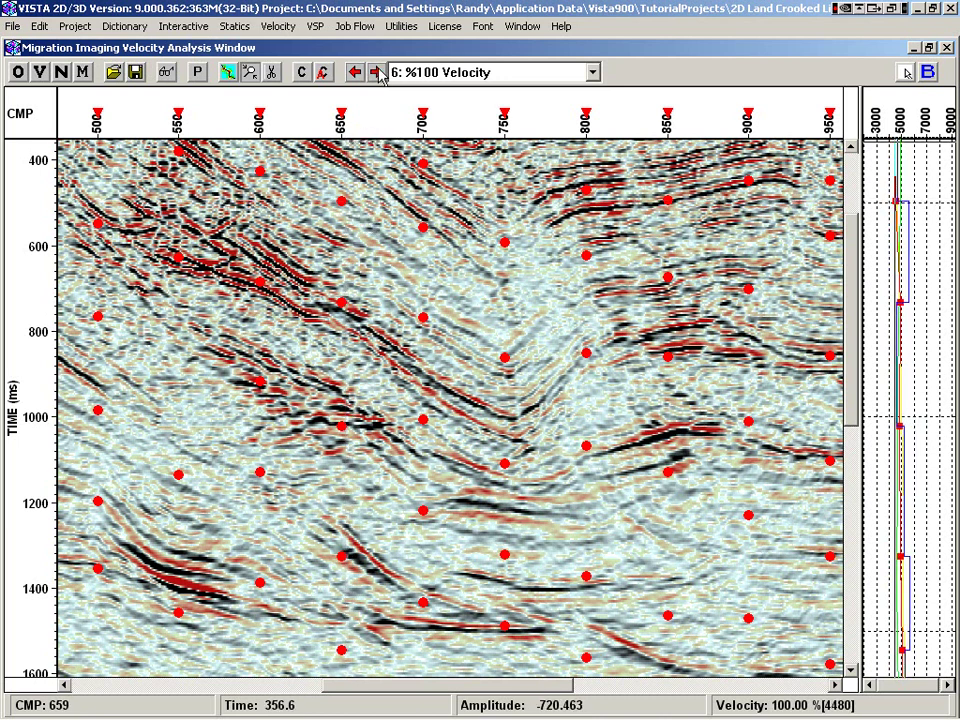
# Compare the 103% and 106% panels, return to 100%, and zoom out to the full section
pyautogui.click(376, 73)
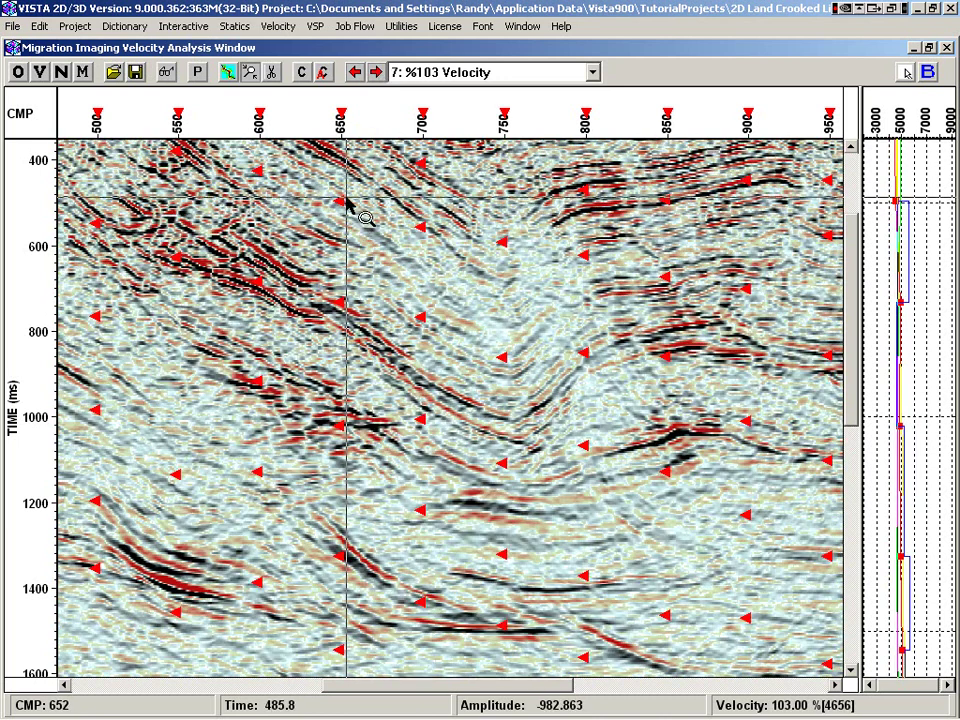
pyautogui.click(376, 73)
pyautogui.click(376, 73)
pyautogui.click(376, 73)
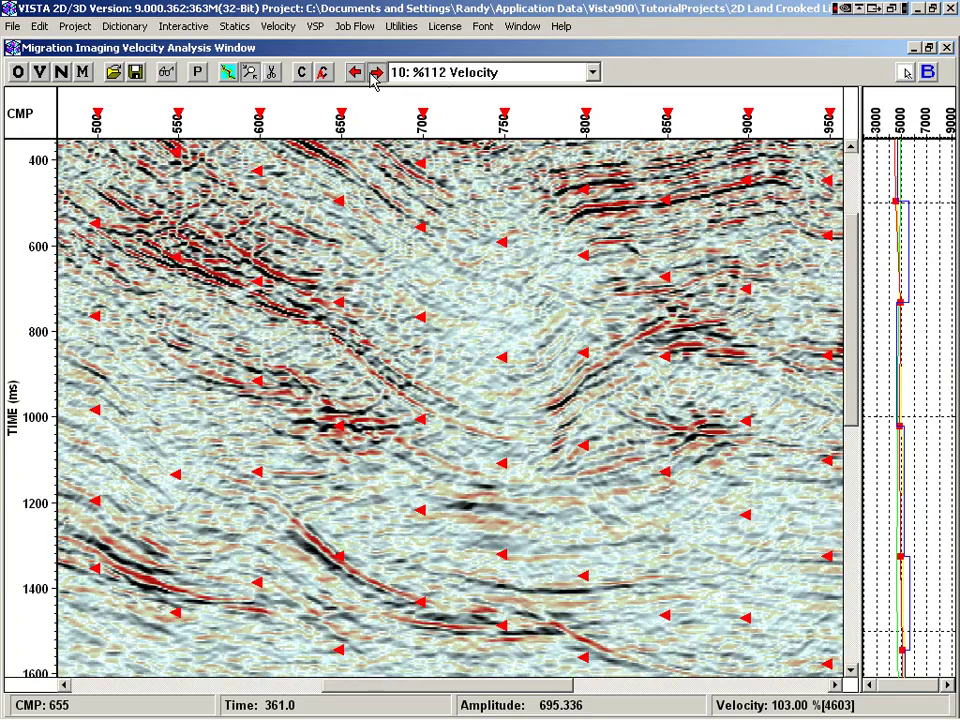
pyautogui.click(376, 73)
pyautogui.click(356, 73)
pyautogui.click(356, 73)
pyautogui.click(356, 73)
pyautogui.click(356, 73)
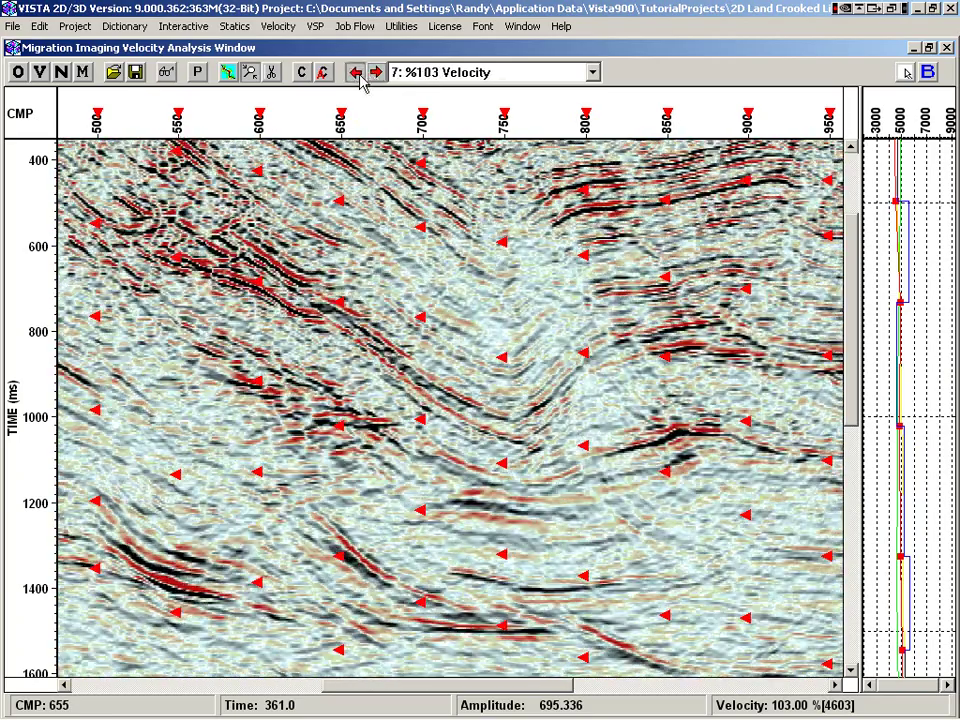
pyautogui.click(356, 73)
pyautogui.rightClick(400, 235)
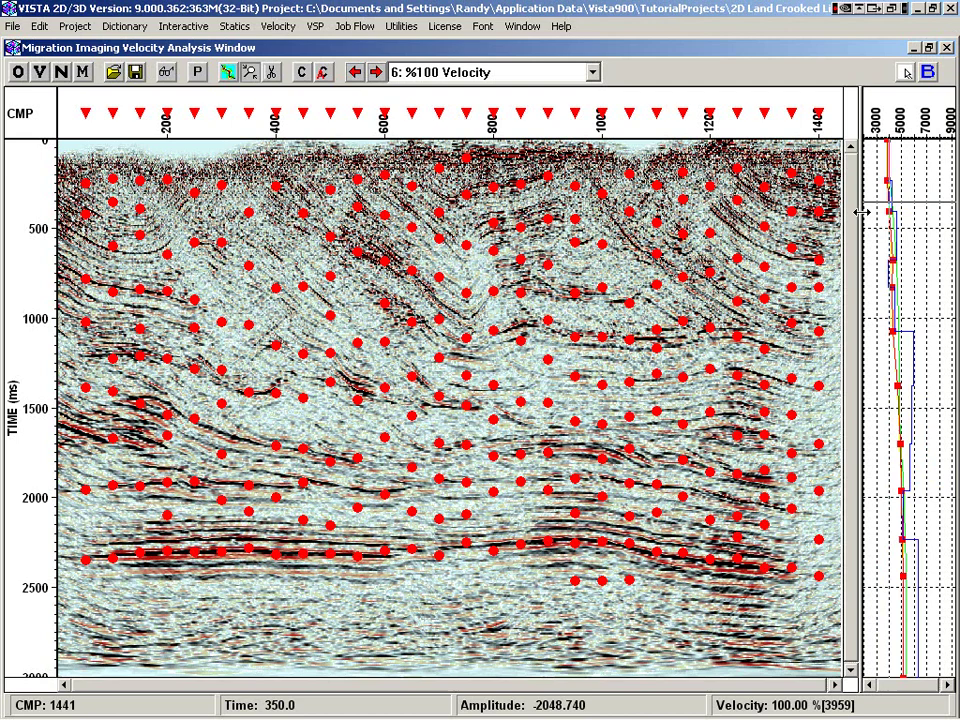
# Widen the velocity function display, view CMP 50's 85%–115% panels side by side, and list CMP locations
pyautogui.moveTo(856, 204); pyautogui.dragTo(758, 204)
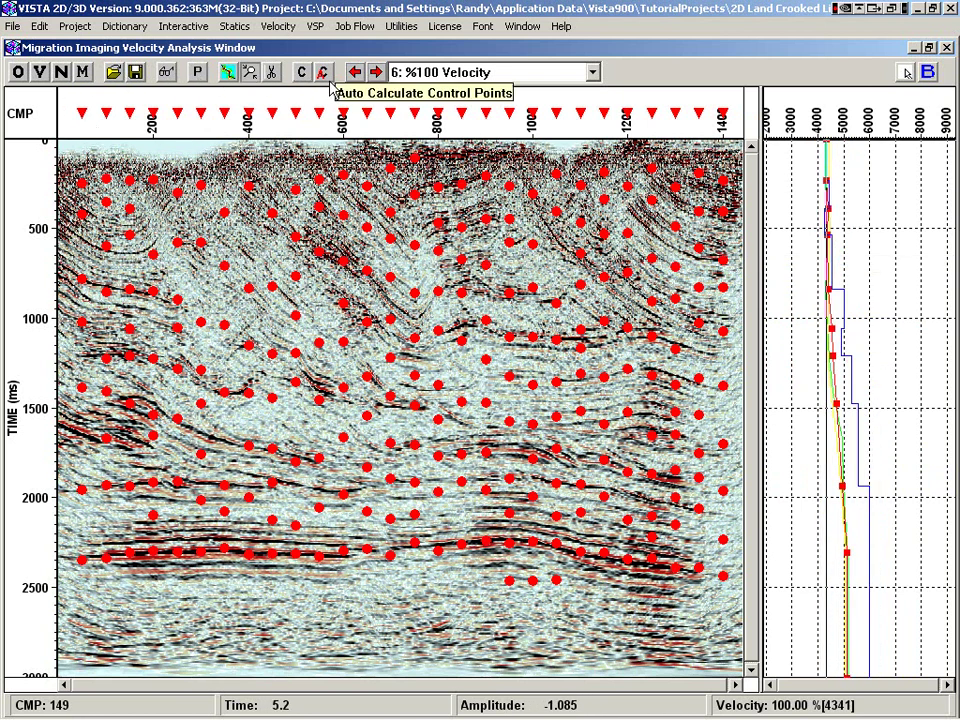
pyautogui.click(197, 76)
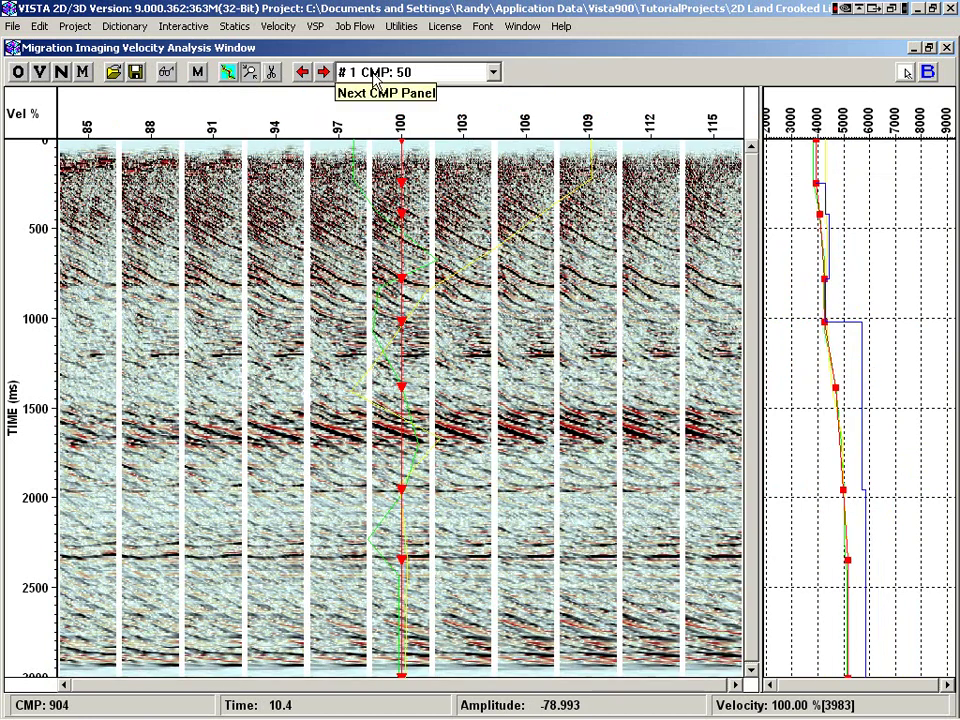
pyautogui.click(19, 76)
pyautogui.click(203, 101)
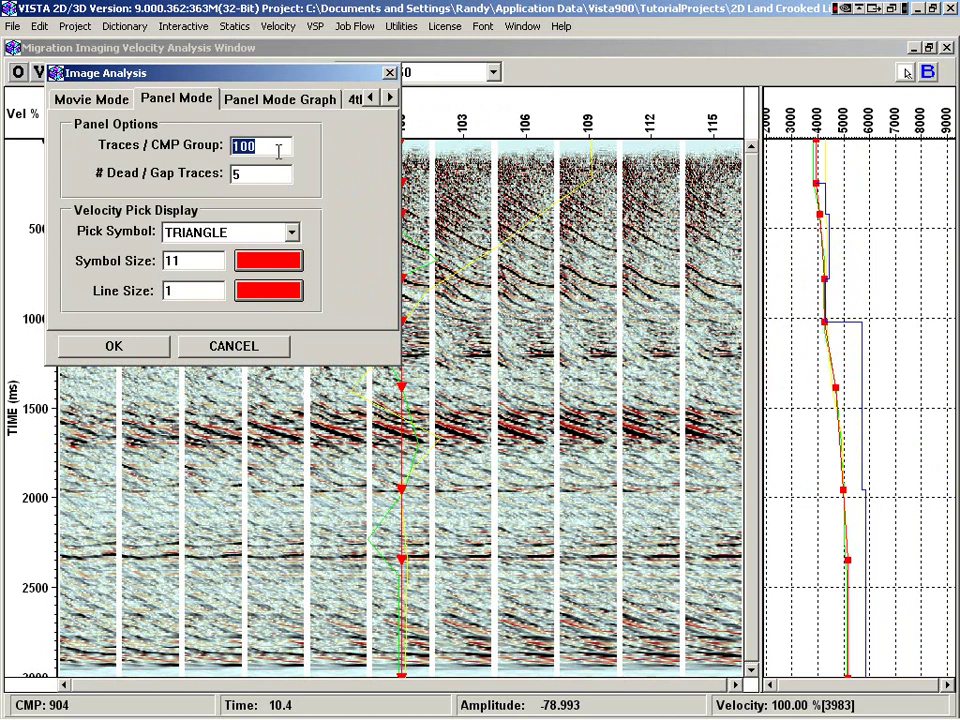
pyautogui.click(142, 355)
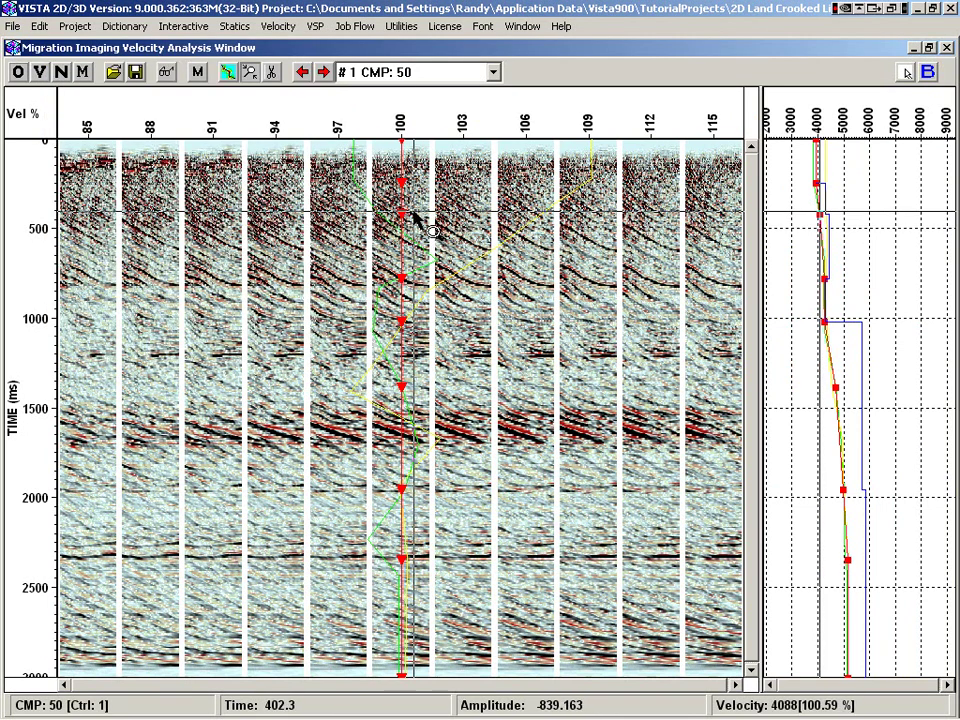
pyautogui.click(409, 78)
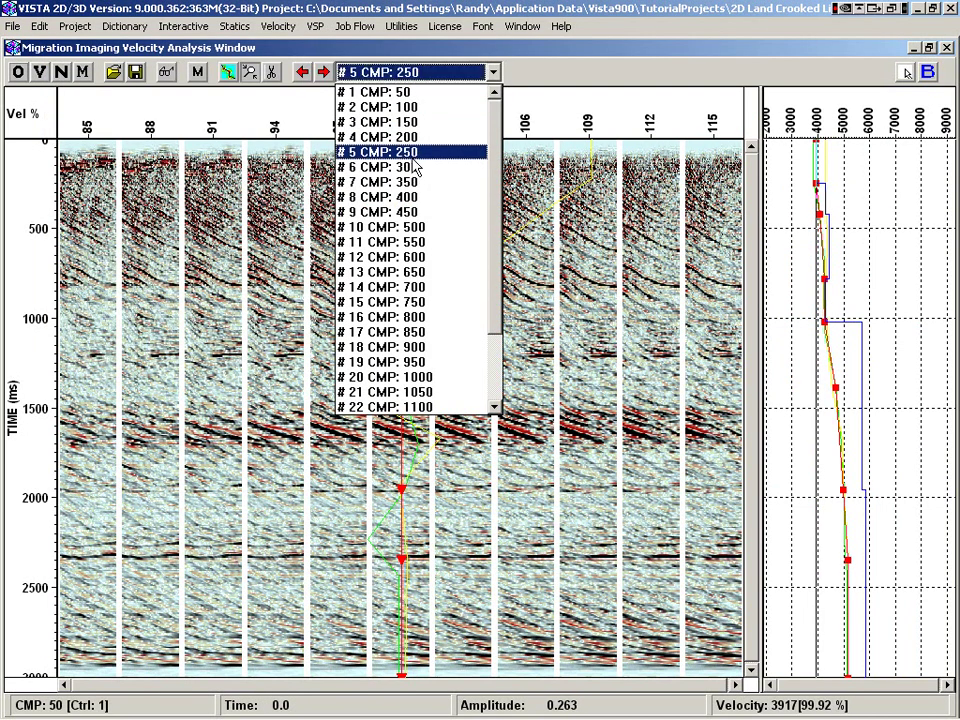
# Repick CMP 250 with four picks near 350, 900, 1550 and 2270 ms, then load CMP 350
pyautogui.click(318, 150)
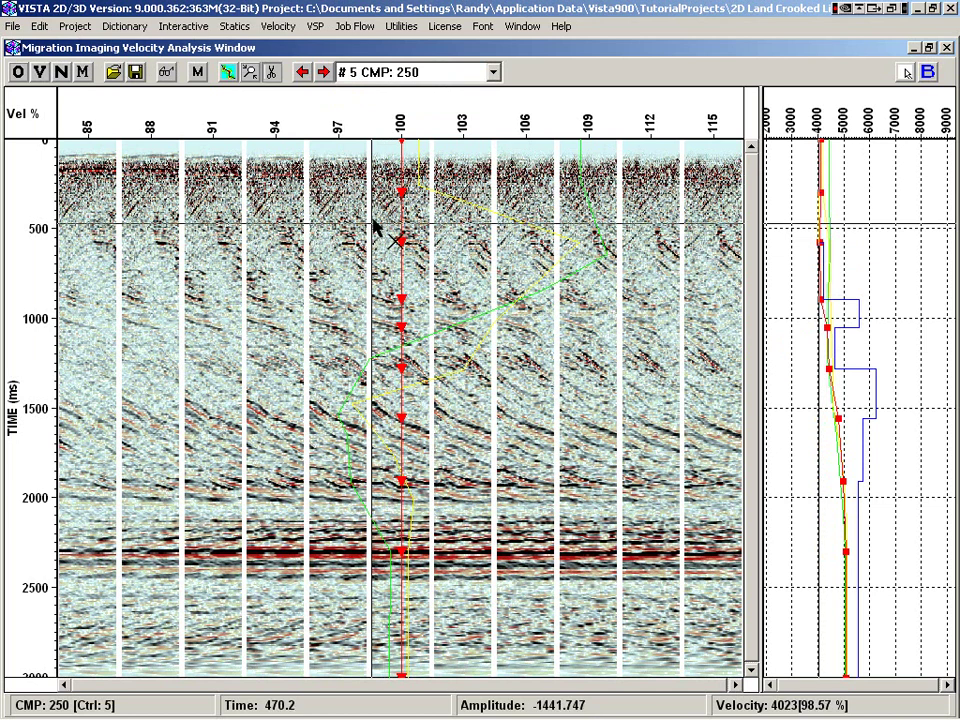
pyautogui.moveTo(360, 183); pyautogui.dragTo(487, 641)
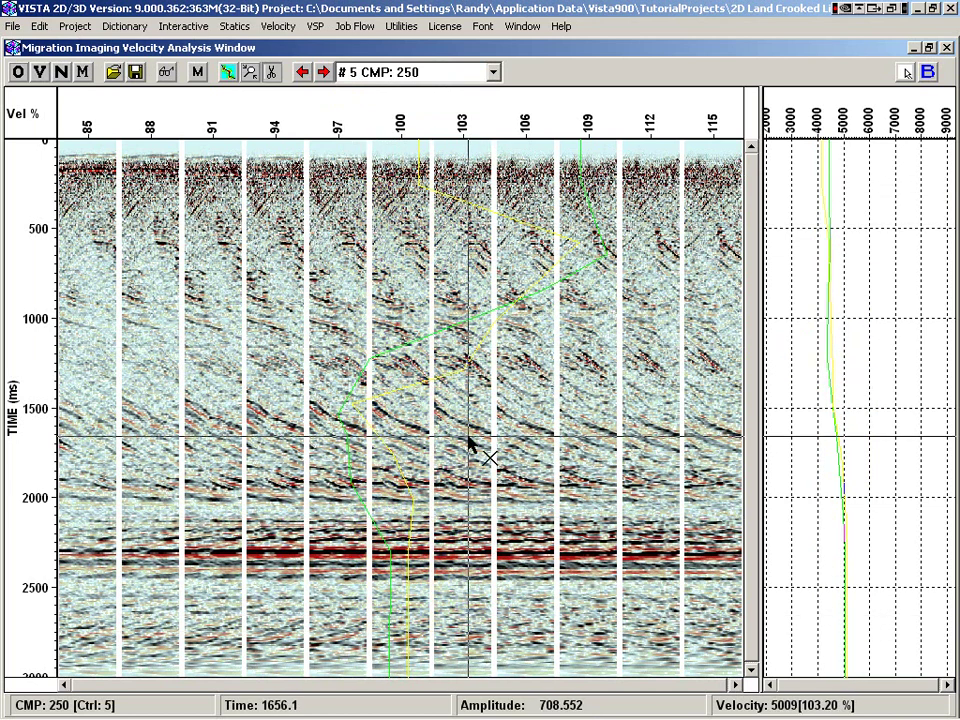
pyautogui.click(228, 74)
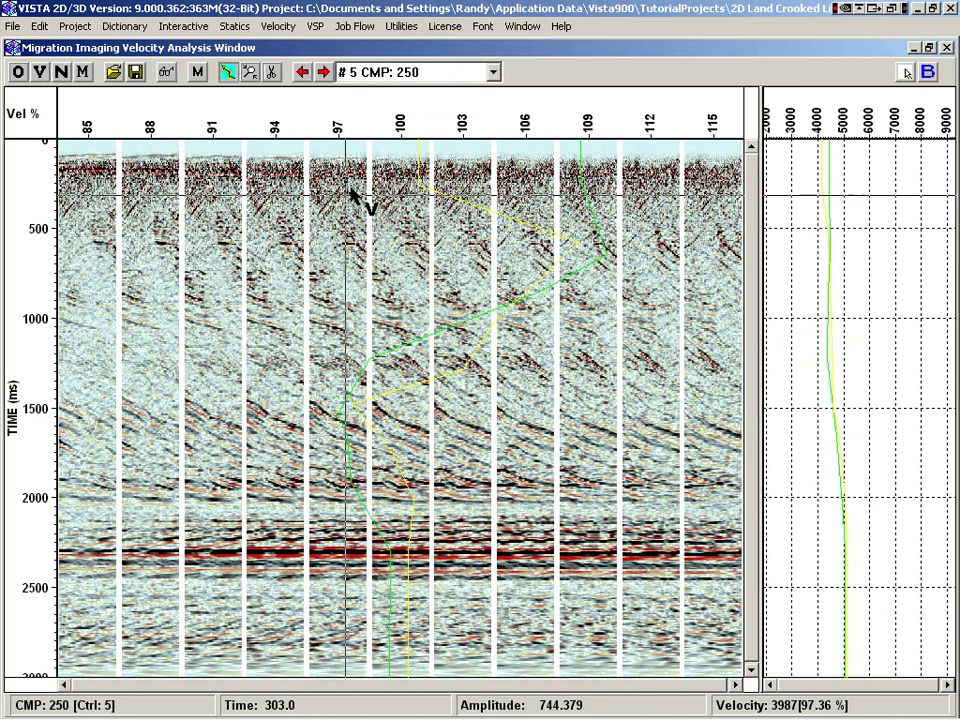
pyautogui.click(325, 201)
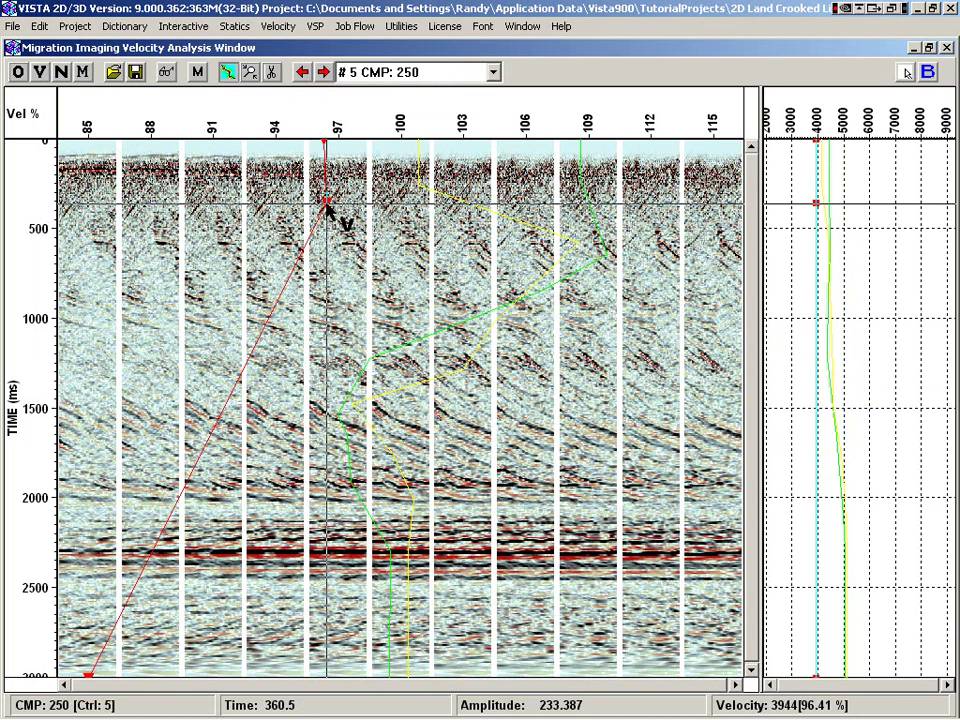
pyautogui.click(390, 303)
pyautogui.click(461, 417)
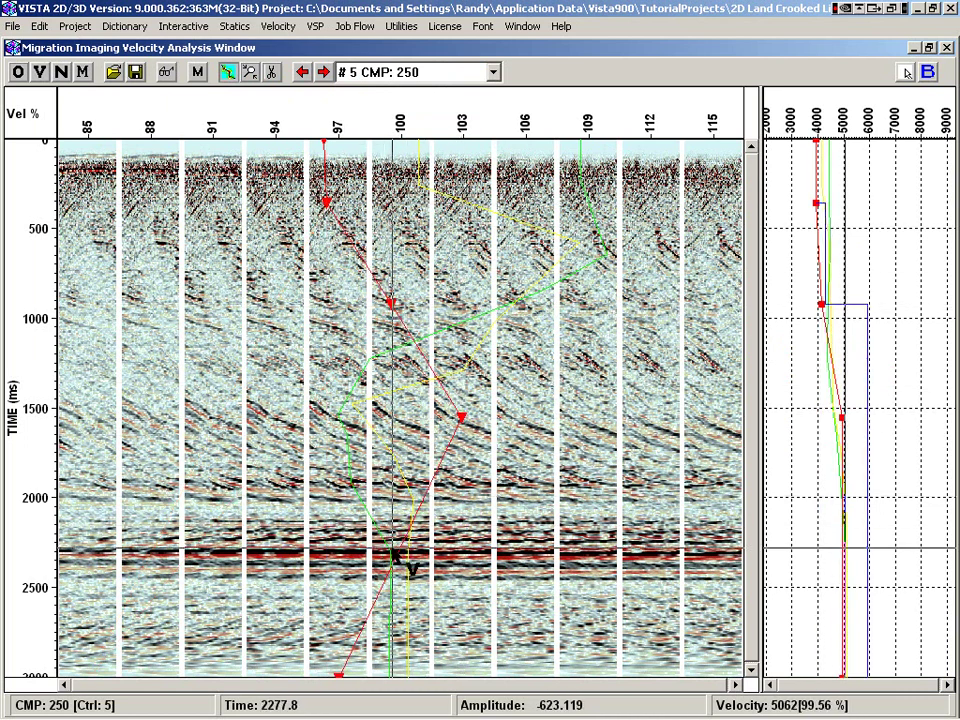
pyautogui.click(390, 547)
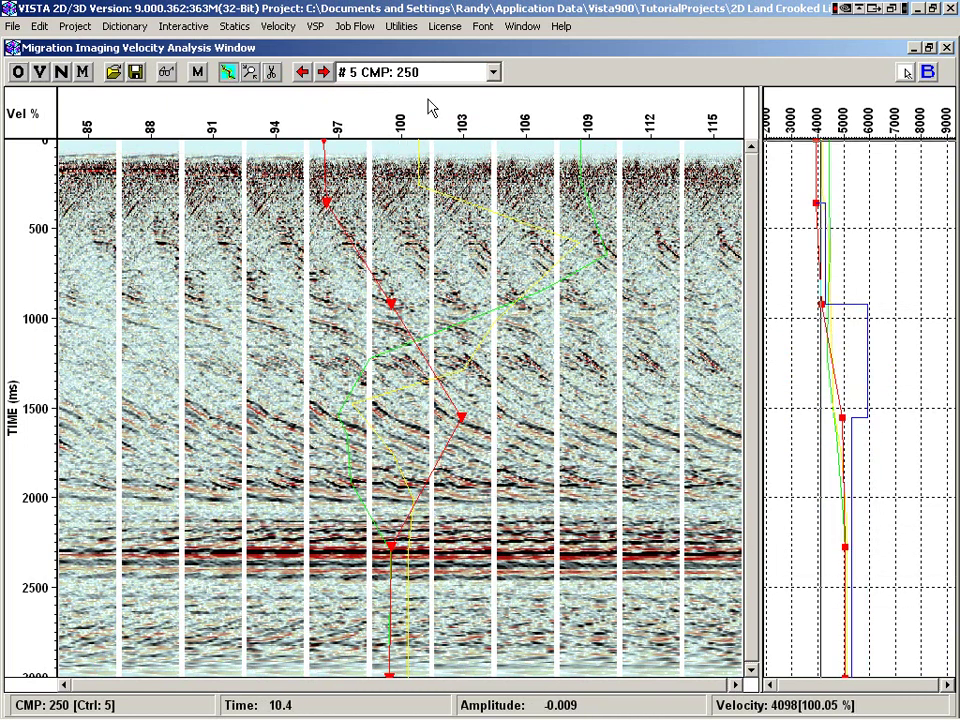
pyautogui.click(456, 78)
pyautogui.click(430, 124)
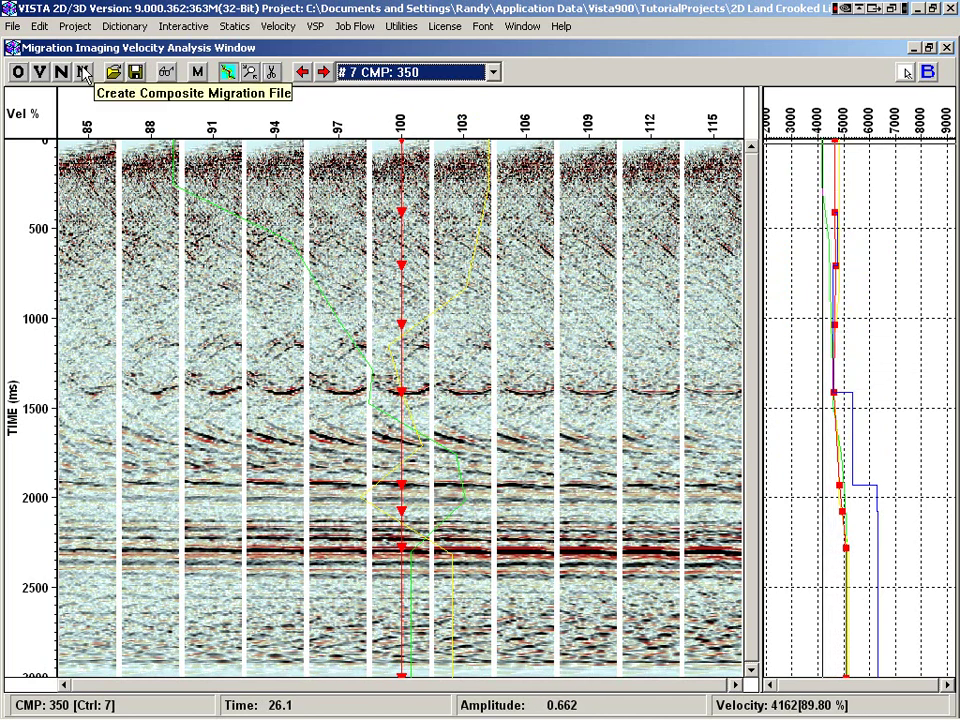
# Tile the PSTM 85% velocity contour display vertically beside the gathers, hiding its colour scale
pyautogui.click(40, 80)
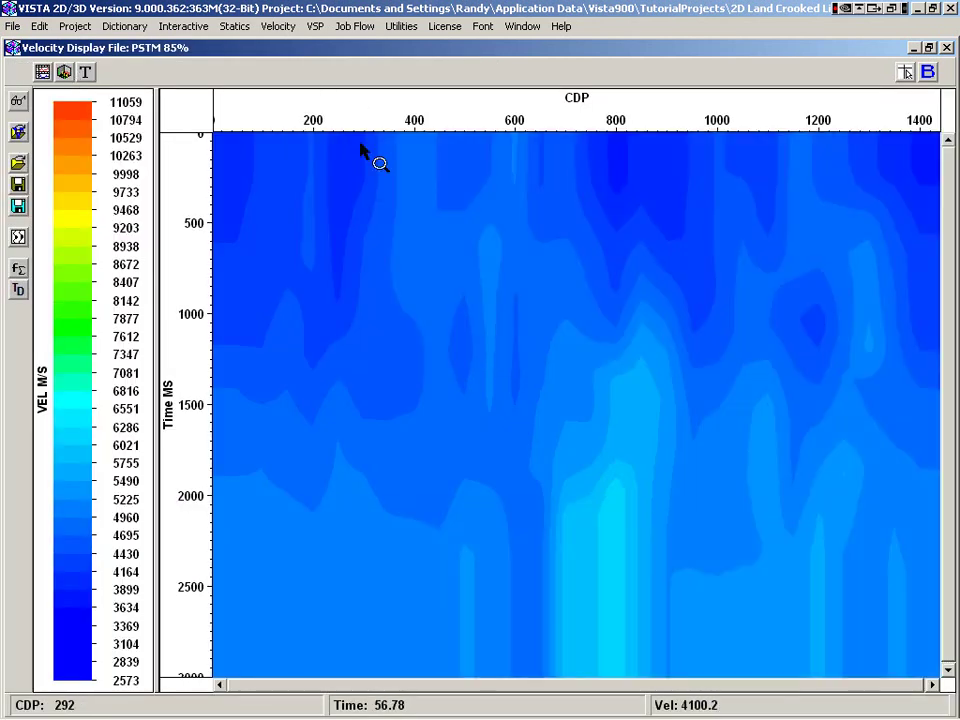
pyautogui.click(535, 29)
pyautogui.click(532, 80)
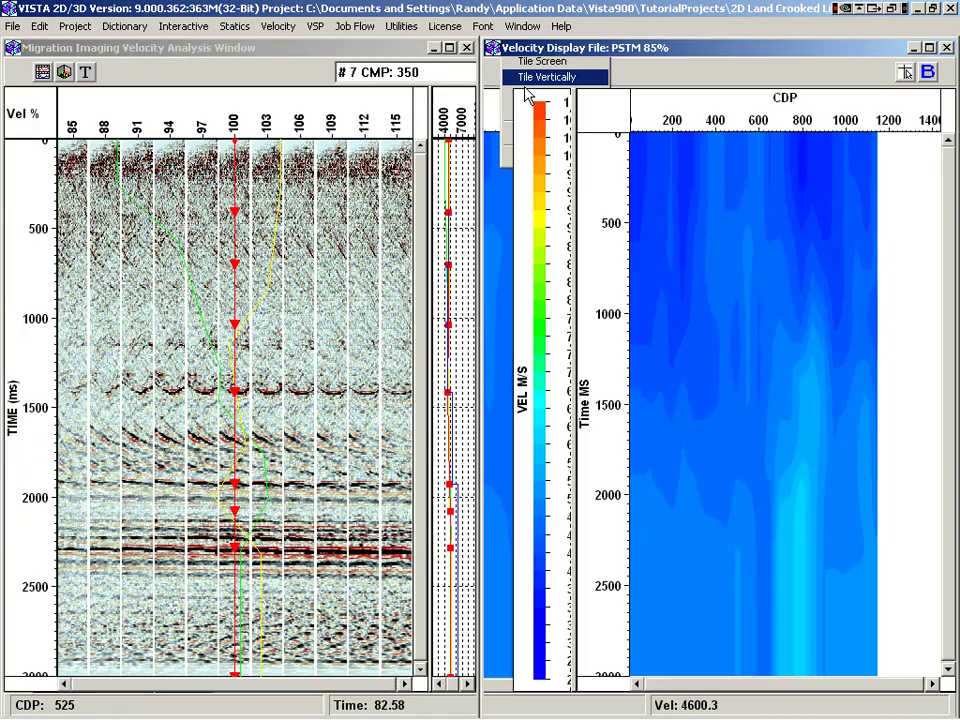
pyautogui.moveTo(573, 289); pyautogui.dragTo(525, 295)
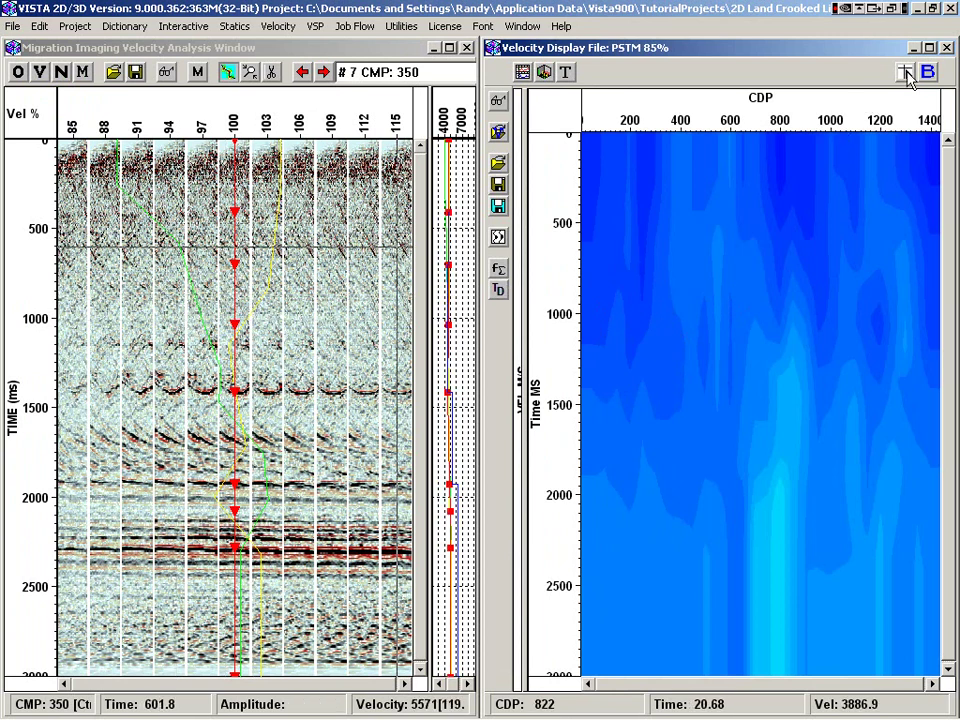
# Enable BroadCast Mouse Location on the gathers so the velocity plot mirrors the position
pyautogui.click(927, 72)
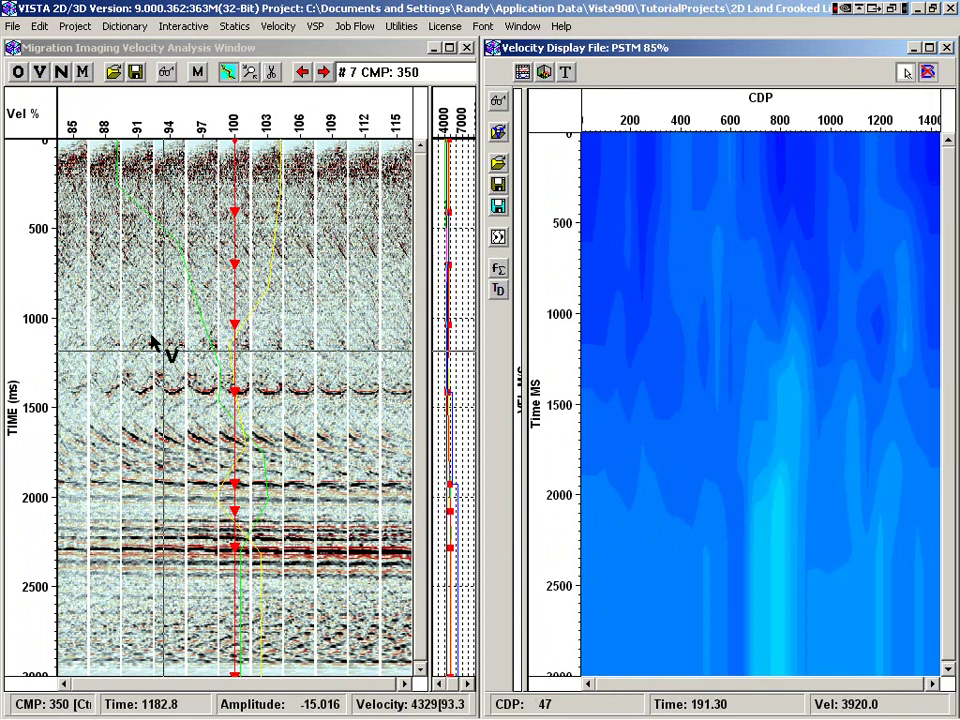
pyautogui.rightClick(163, 306)
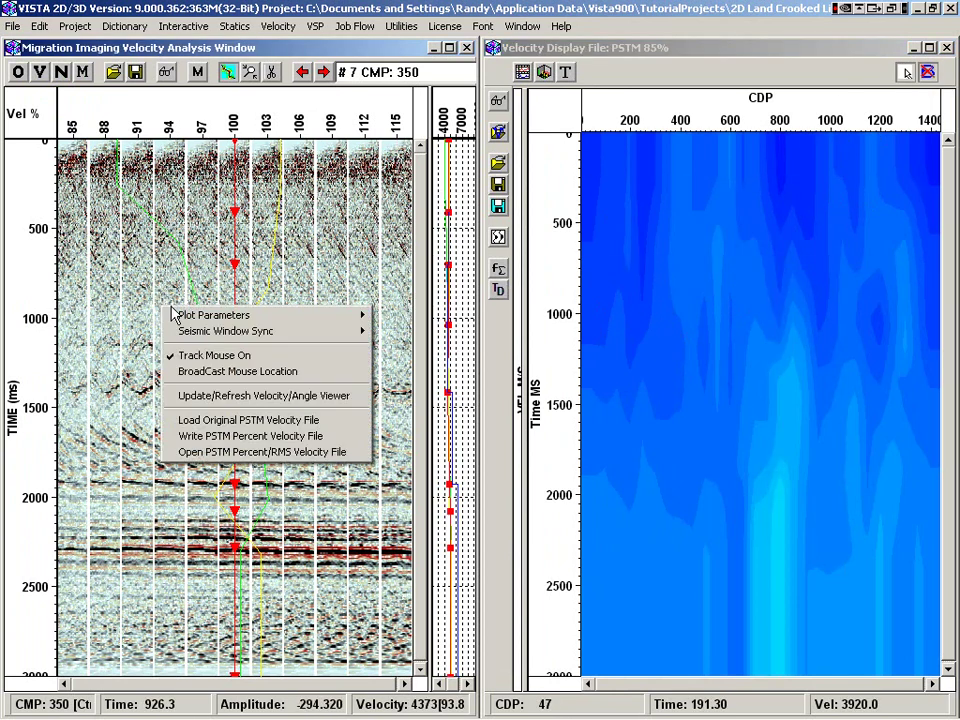
pyautogui.click(222, 372)
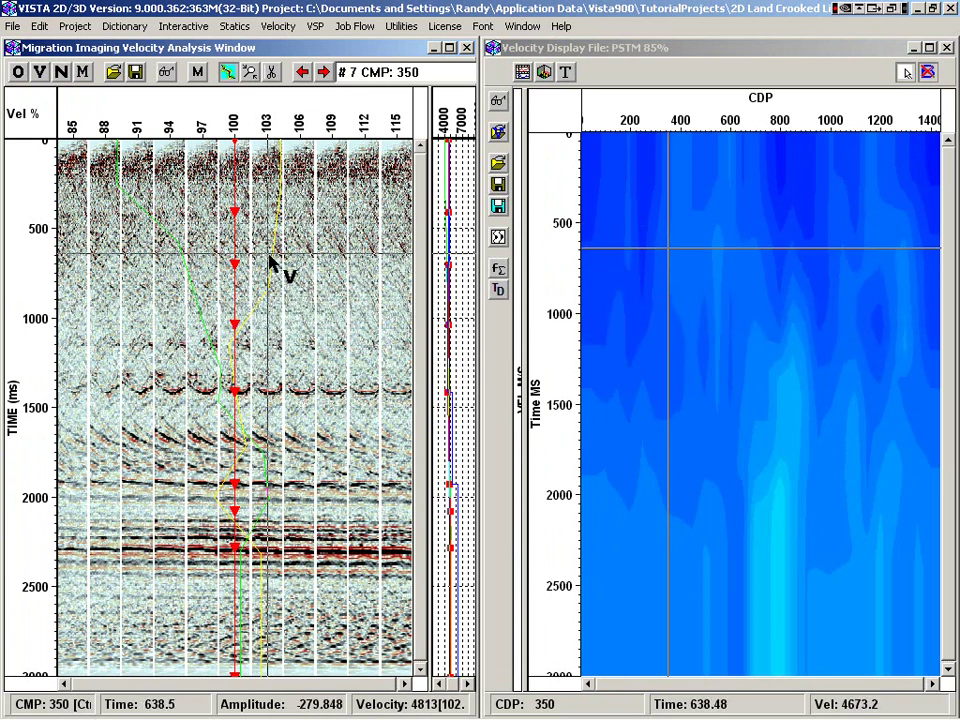
pyautogui.rightClick(158, 262)
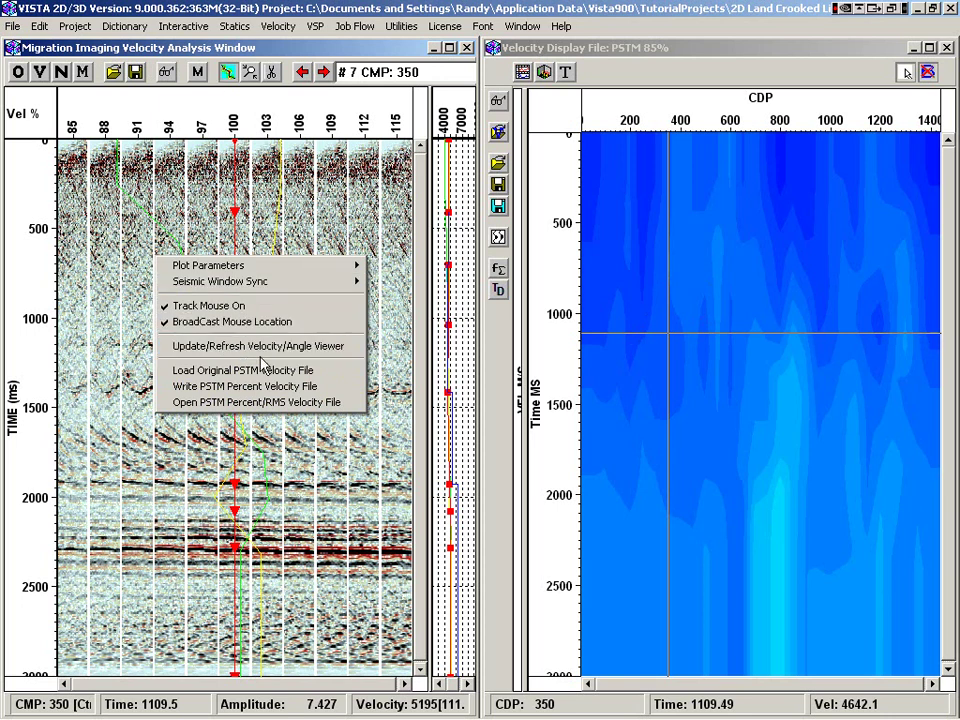
# Maximize the analysis window, load CMP 600, and browse Plot Parameters without changing anything
pyautogui.doubleClick(157, 50)
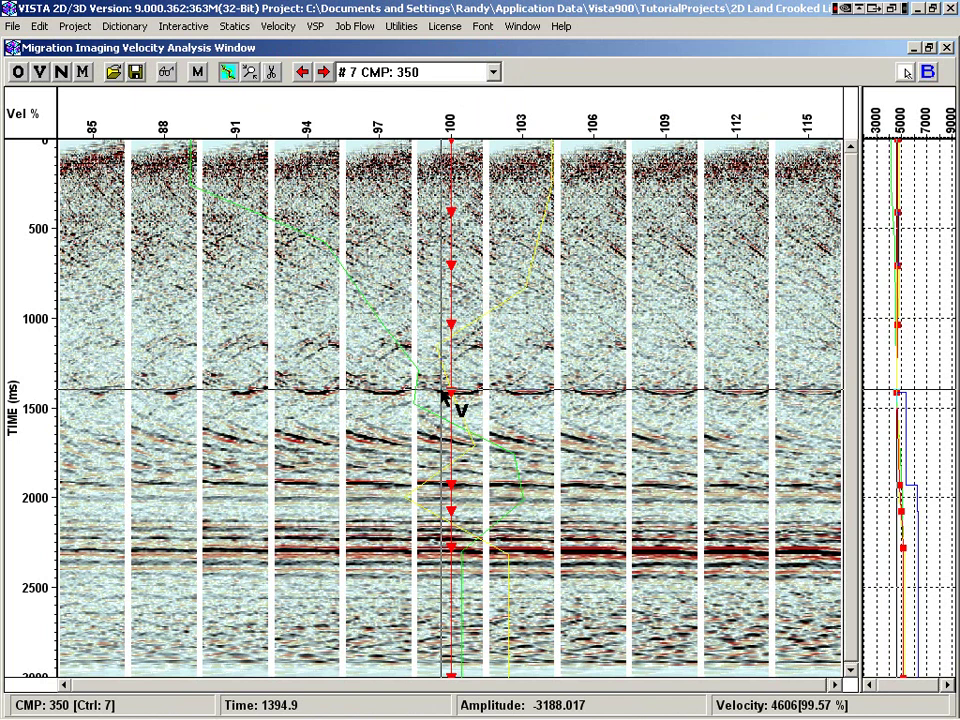
pyautogui.click(420, 72)
pyautogui.click(400, 166)
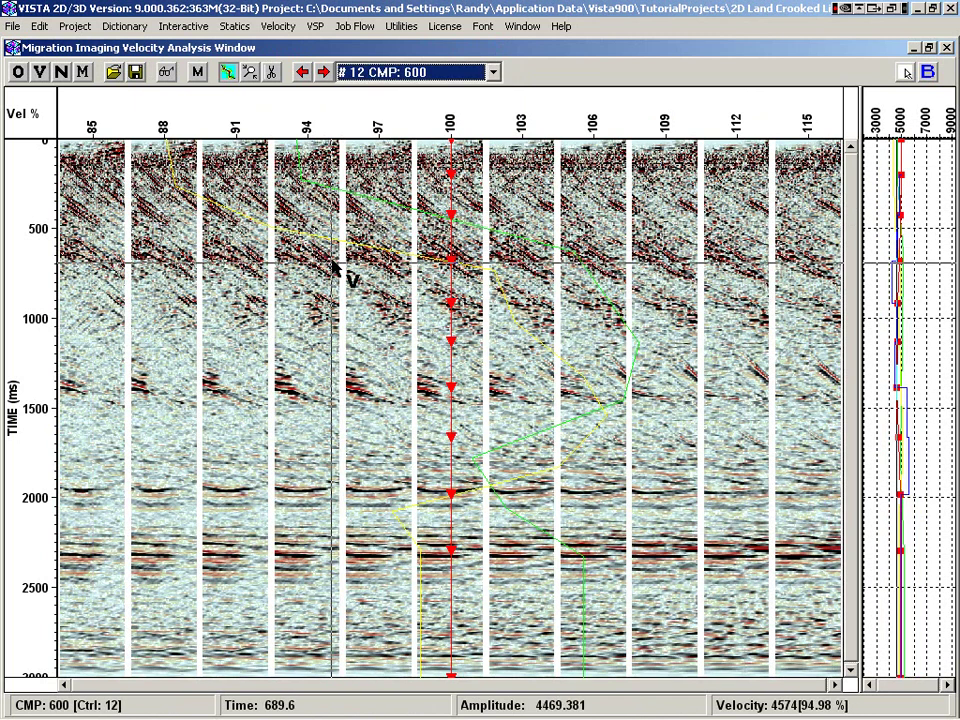
pyautogui.rightClick(116, 213)
pyautogui.moveTo(193, 226)
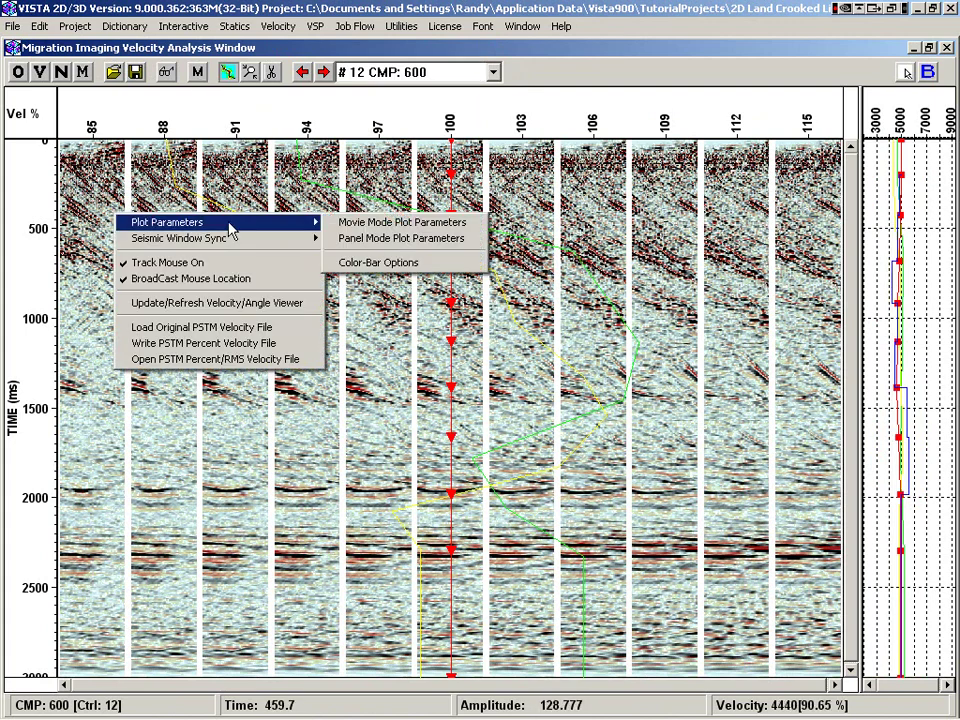
pyautogui.moveTo(230, 242)
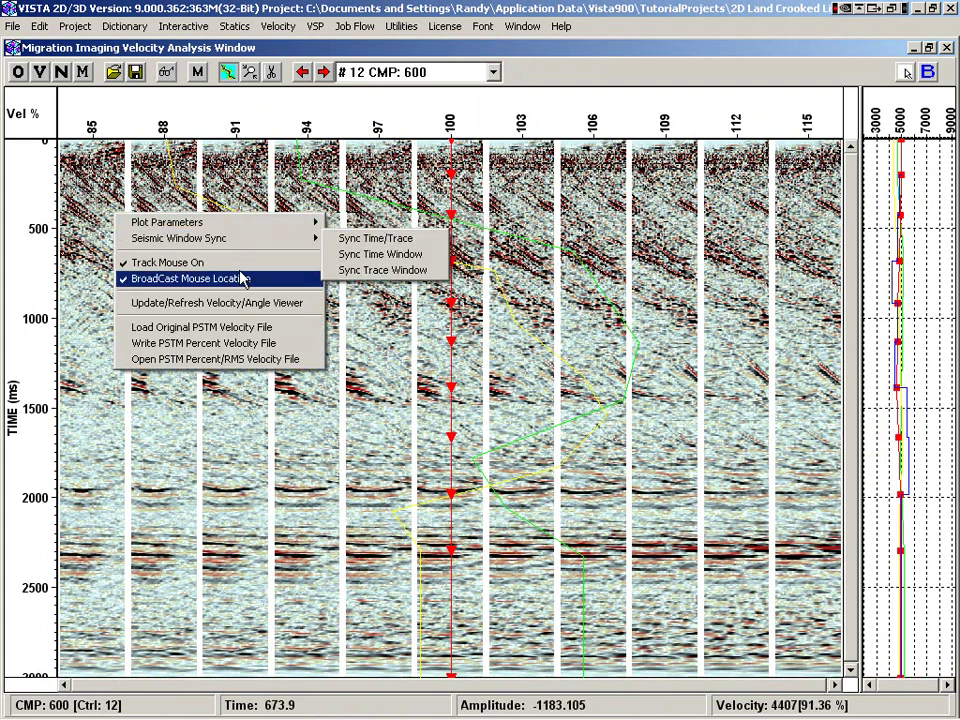
pyautogui.click(78, 88)
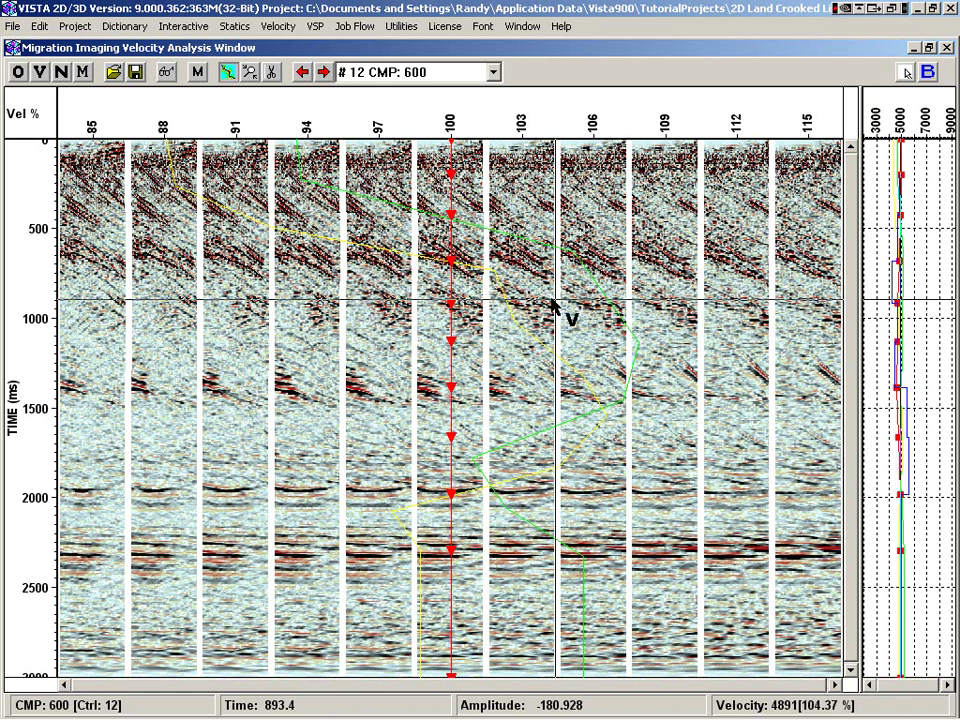
# Switch to Movie Display Mode showing the 8: %106 Velocity panel
pyautogui.click(192, 72)
pyautogui.click(527, 72)
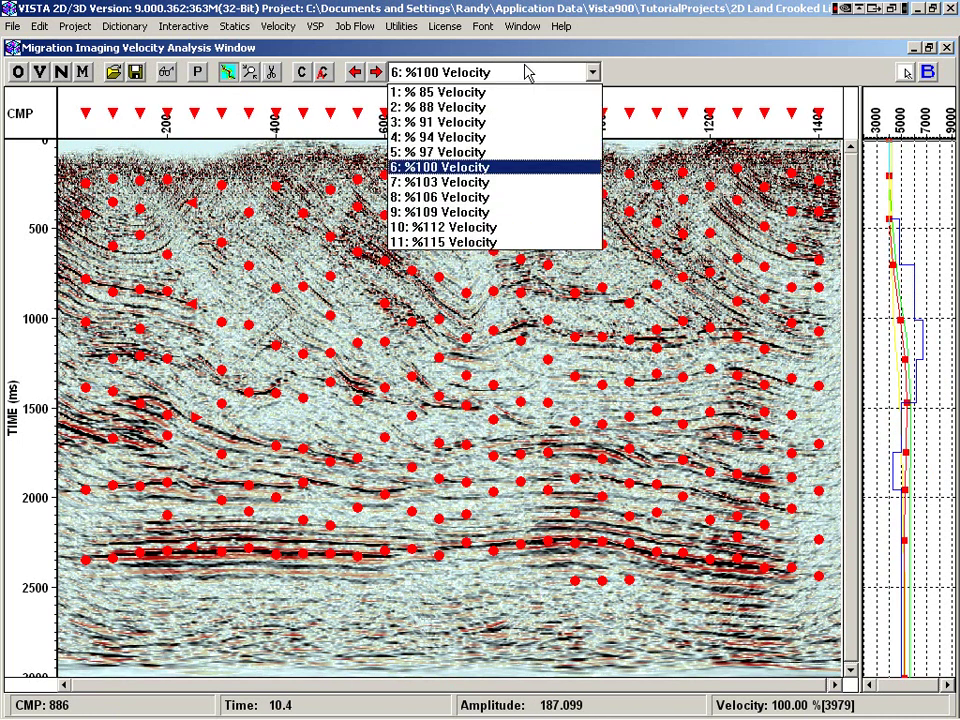
pyautogui.click(519, 197)
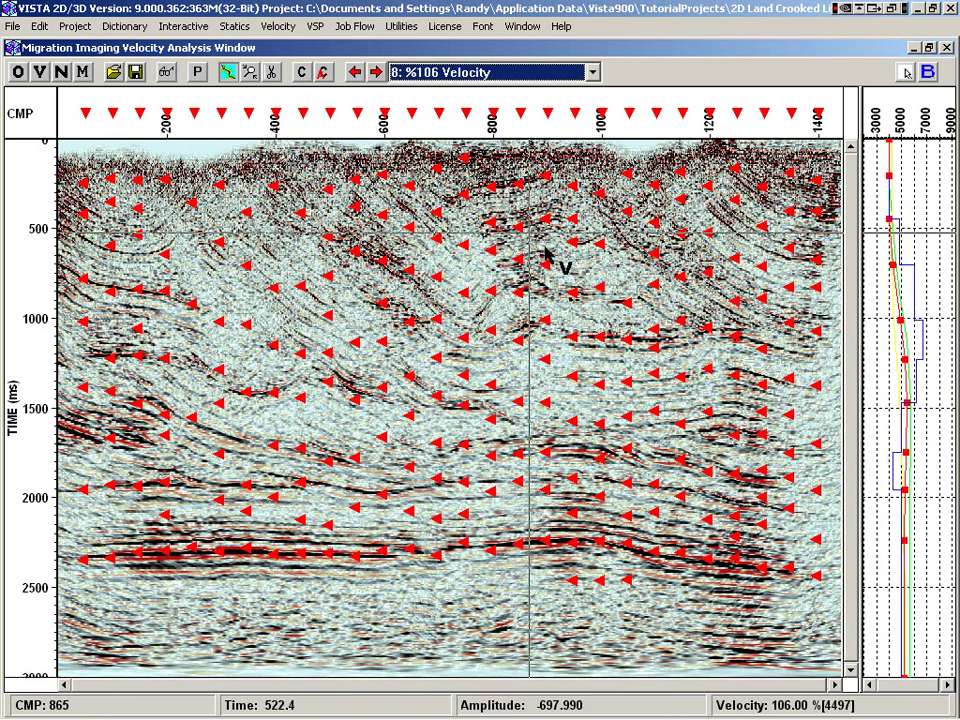